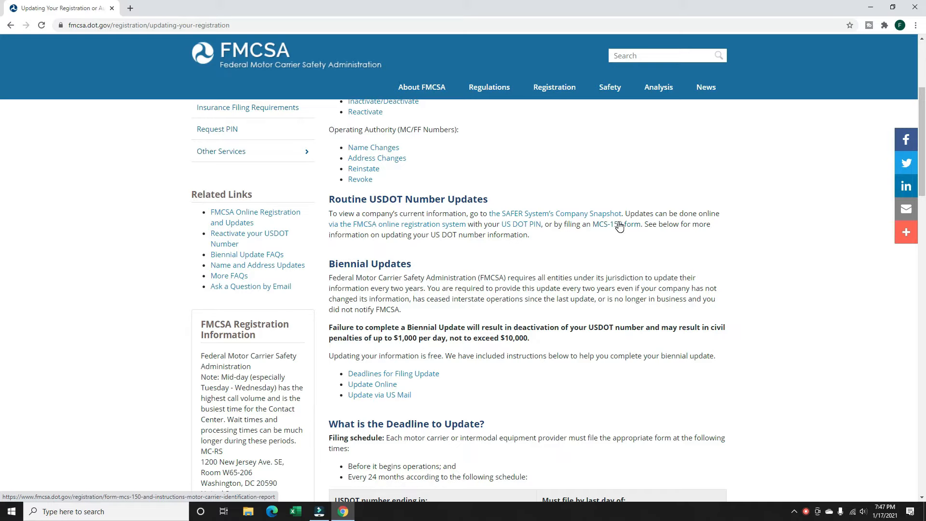
- Open the MCS-150 form page and review its filing options: online, web form upload, mail and fax
left_click(620, 225)
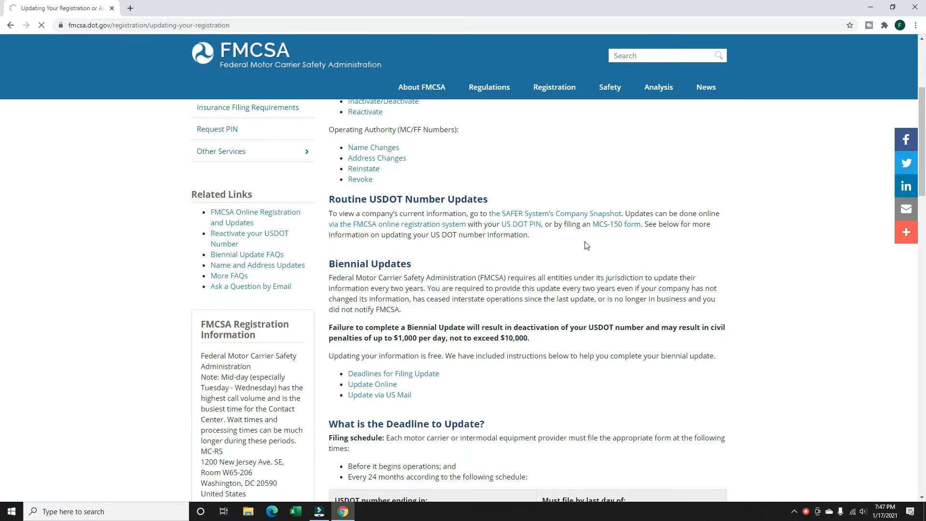
triple_click(323, 238)
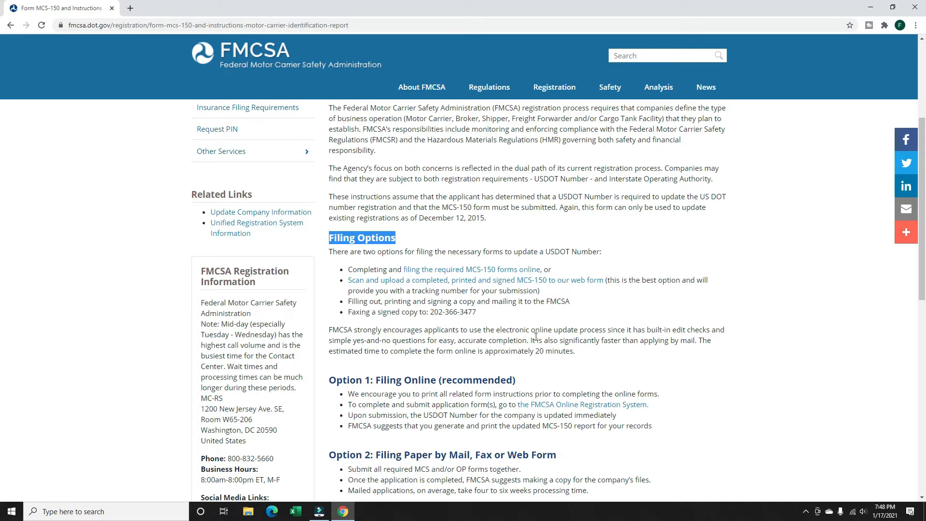
left_click(341, 285)
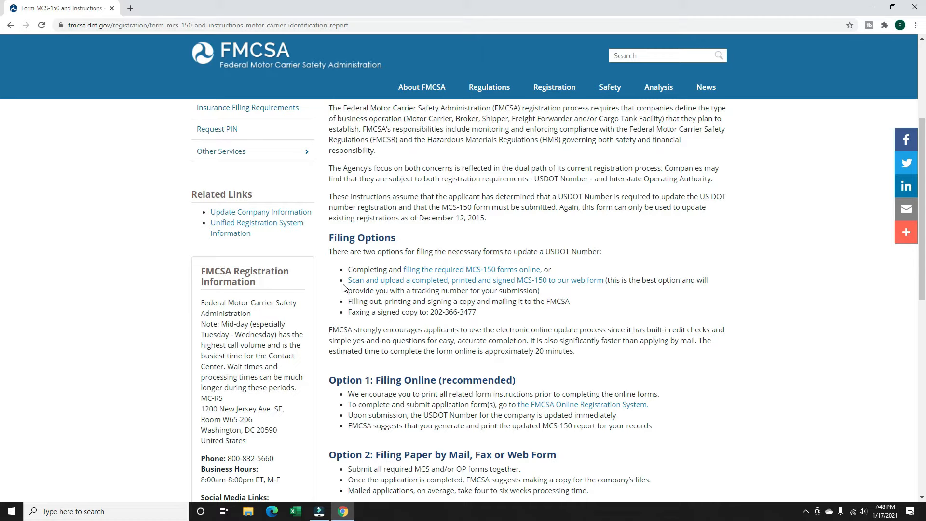
left_click(340, 302)
left_click(339, 313)
left_click_drag(414, 312, 477, 312)
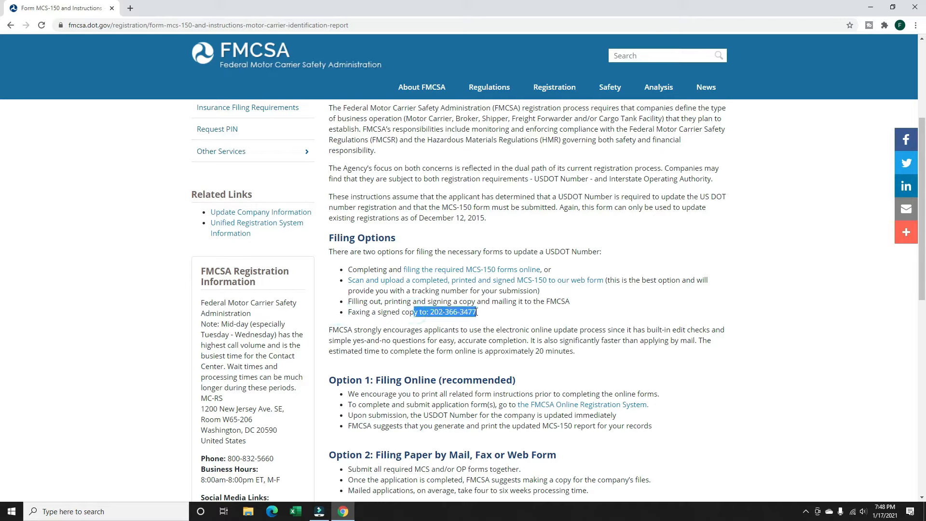
left_click(328, 303)
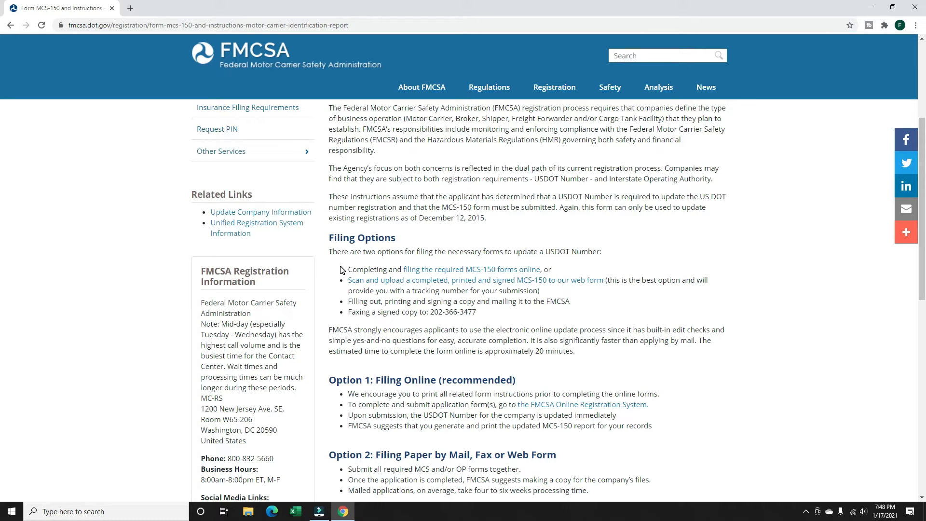
- Open the online MCS-150 filing site and review its instructions for requesting a USDOT PIN
left_click(523, 269)
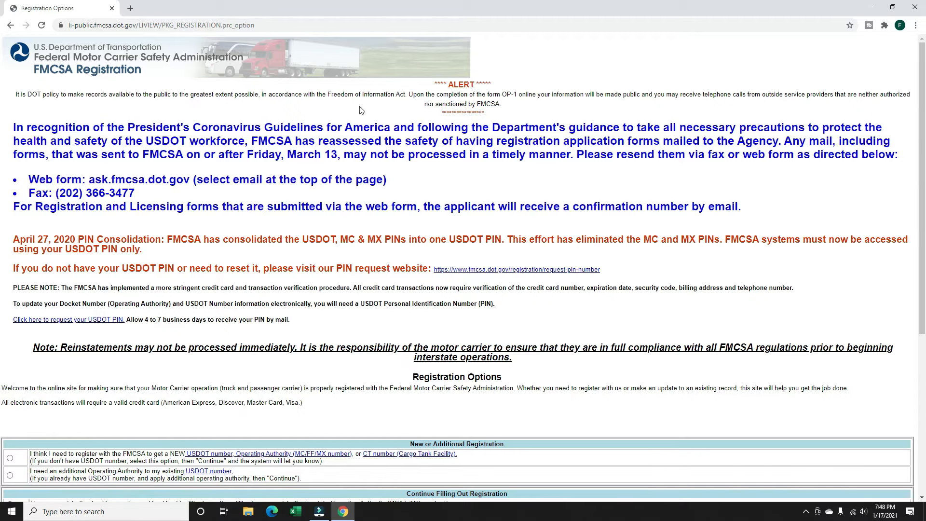
mouse_move(60, 25)
left_mouse_down()
mouse_move(90, 32)
mouse_move(77, 25)
left_mouse_up()
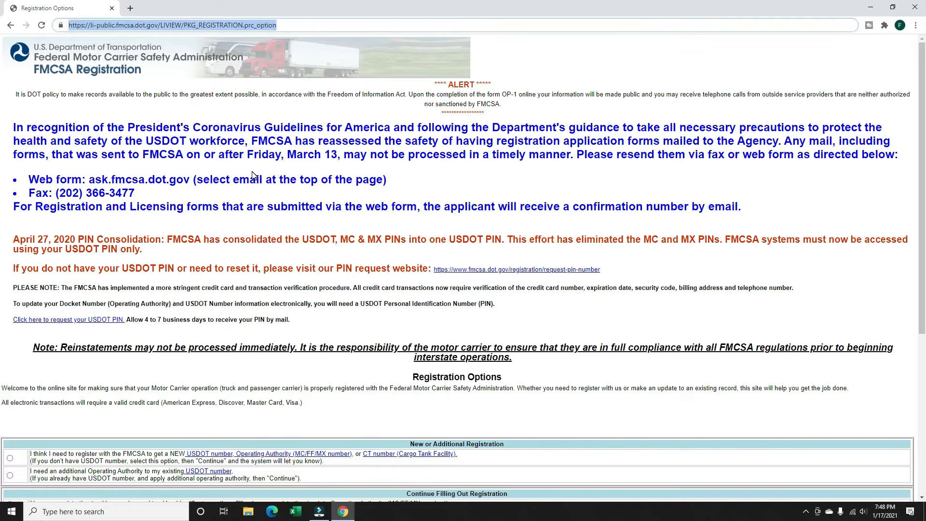
scroll(231, 172, "down", 2)
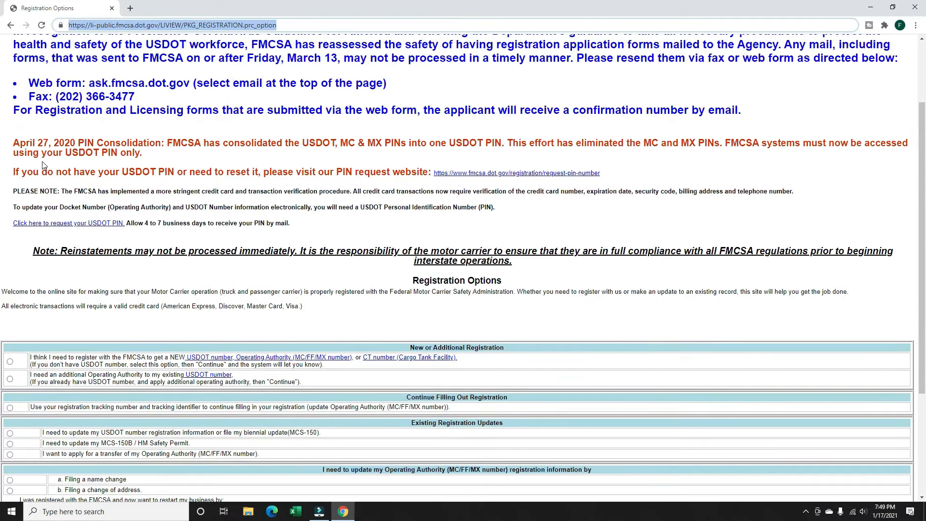
left_click_drag(10, 174, 429, 173)
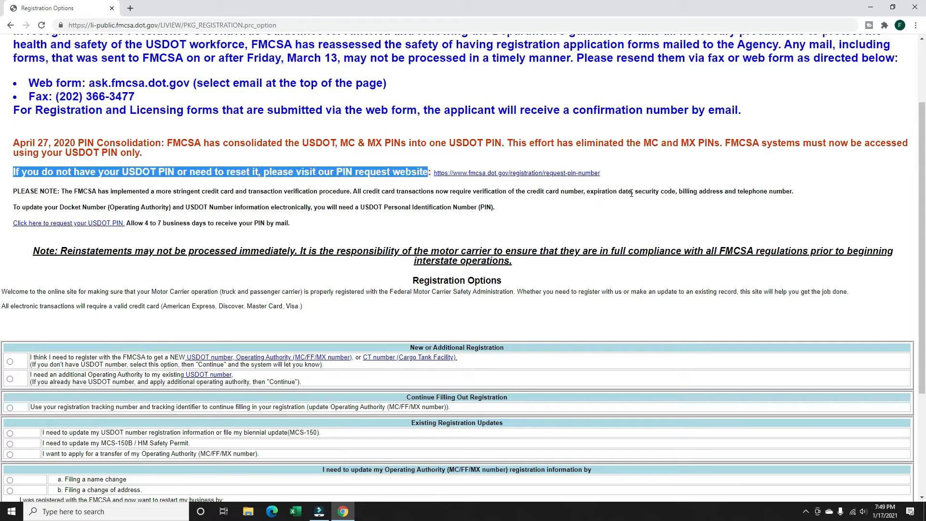
left_click(618, 173)
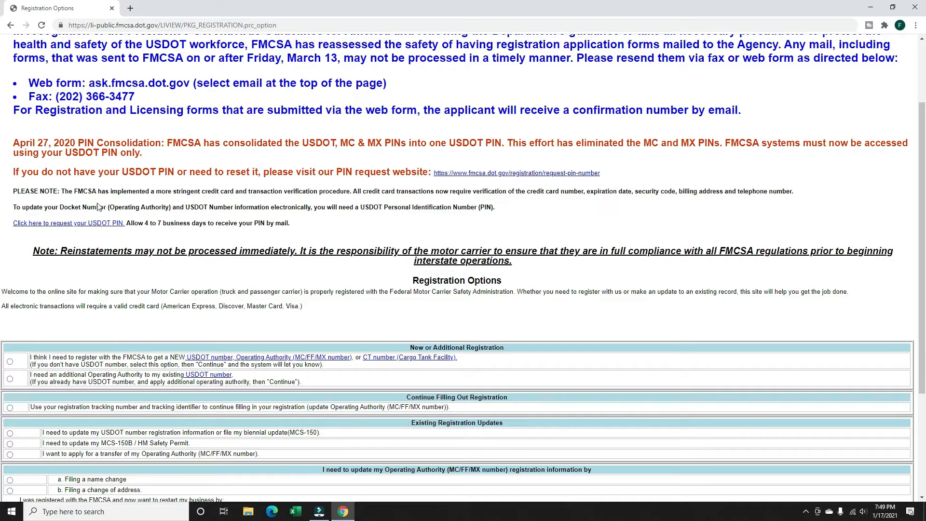
left_click_drag(13, 224, 98, 225)
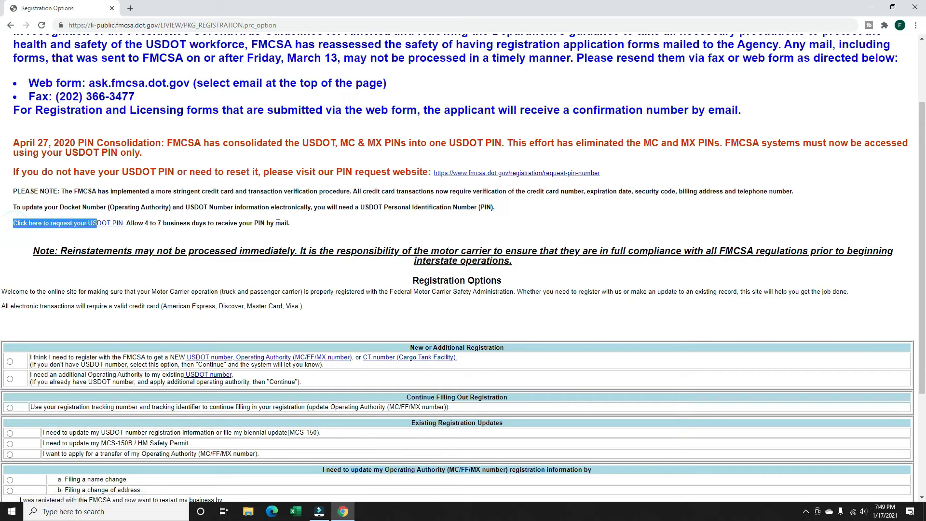
left_click_drag(288, 224, 13, 225)
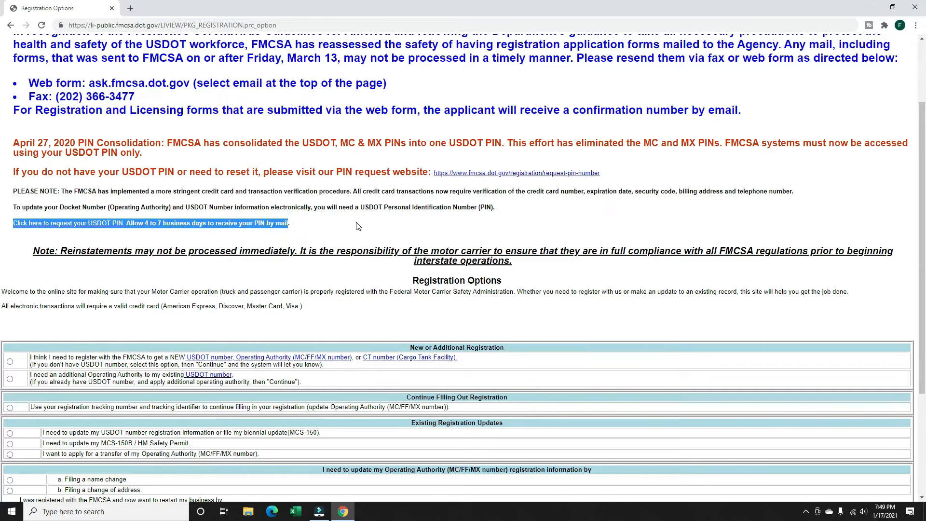
- Choose to update USDOT number registration information or file the biennial update (MCS-150), and continue
scroll(359, 226, "down", 1)
scroll(359, 226, "down", 3)
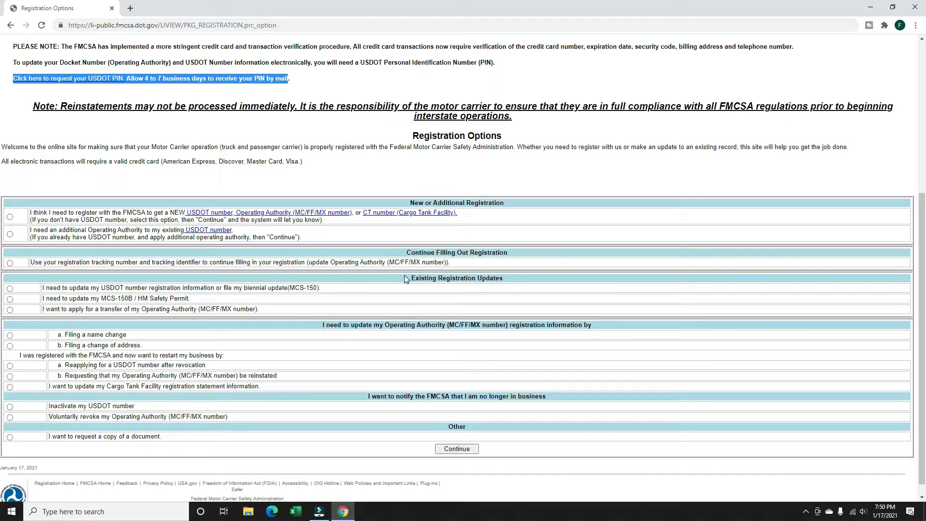
left_click_drag(406, 279, 500, 279)
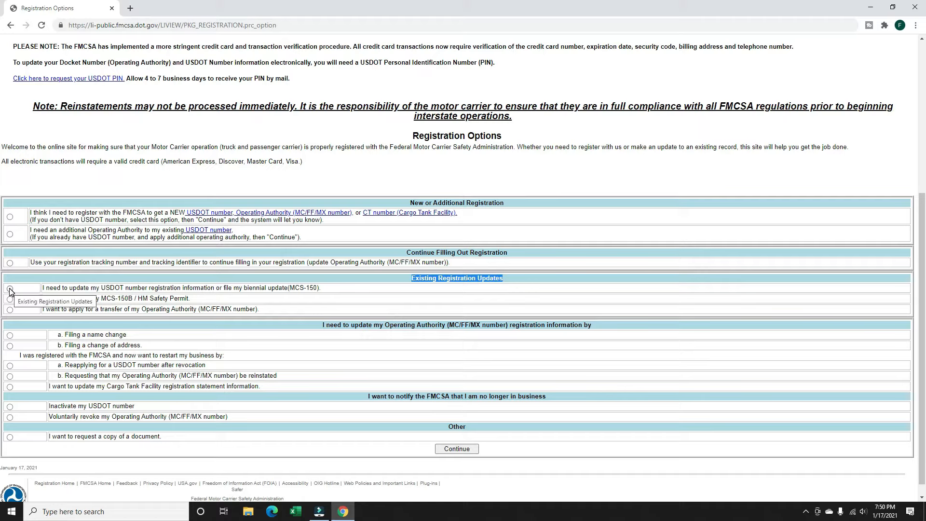
left_click_drag(160, 289, 261, 290)
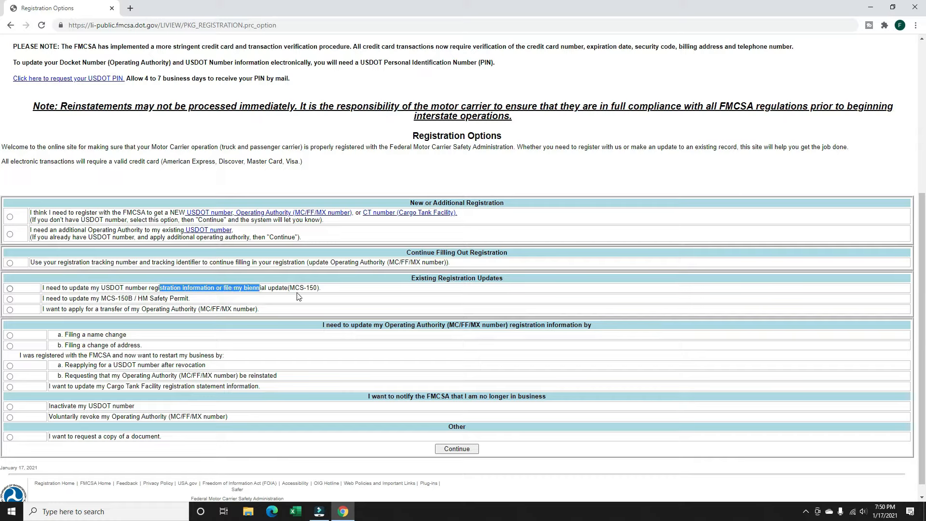
left_click(10, 288)
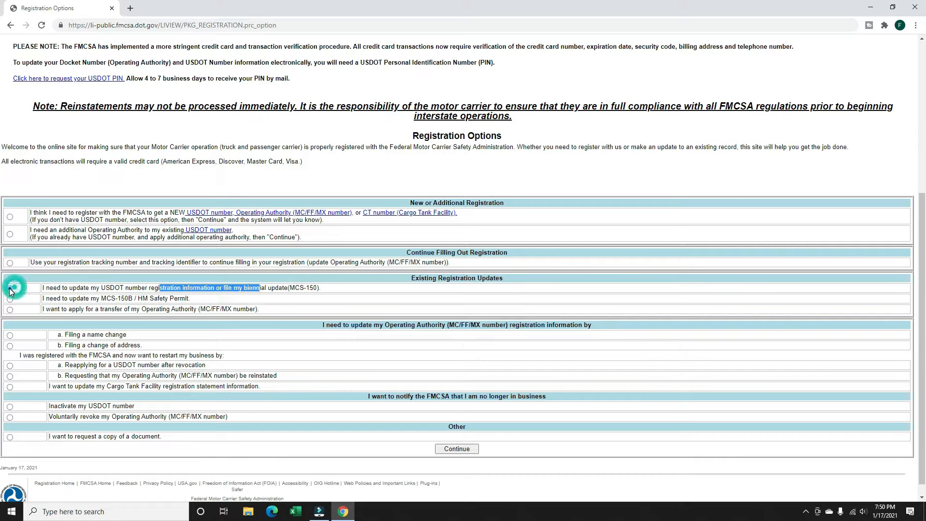
left_click(461, 451)
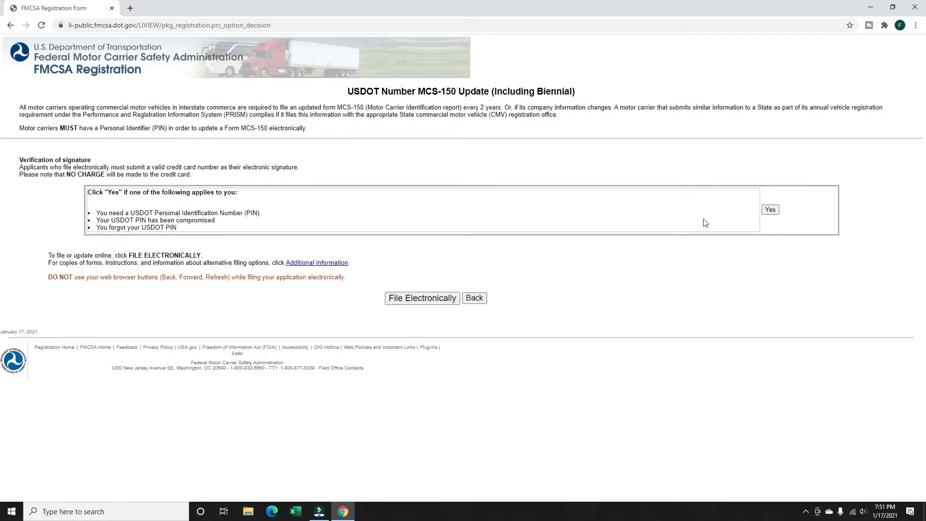
- Start filing electronically and submit the company's USDOT number, PIN, US Federal ID, and the authorized official's name and title
left_click(800, 211)
left_click(429, 299)
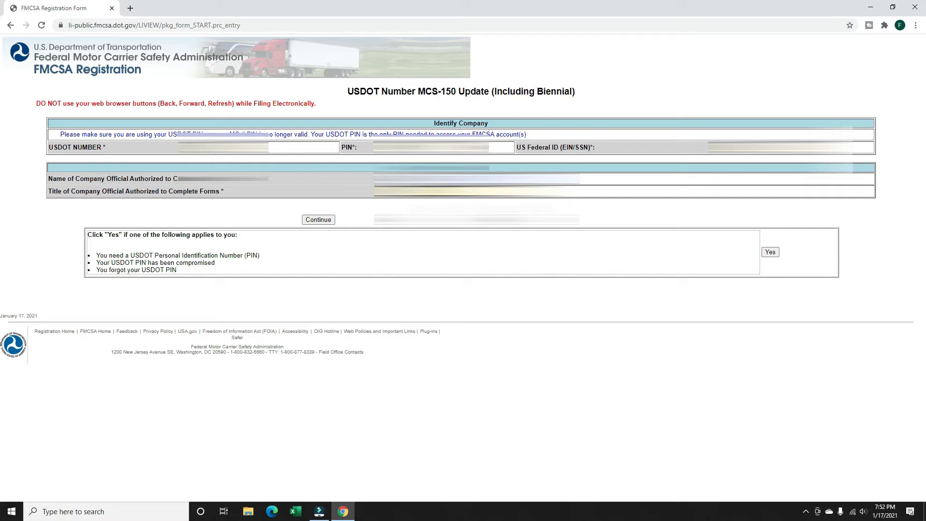
left_click(319, 220)
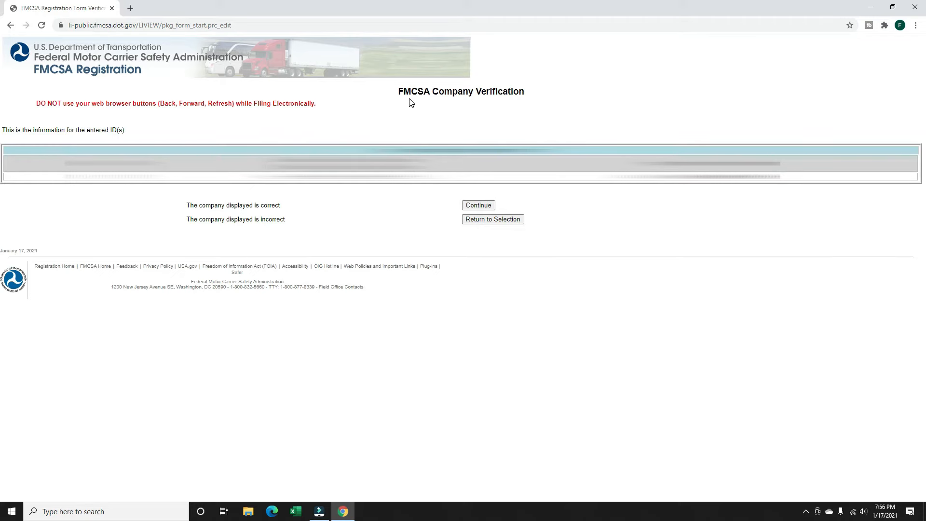
- Review the company verification page and its browser-button warning, and confirm that the displayed company is correct
left_click_drag(400, 90, 528, 95)
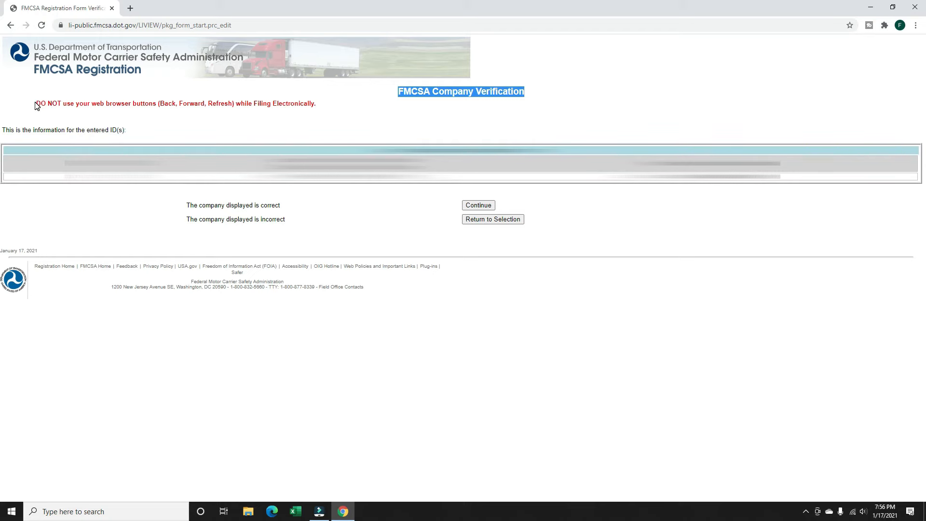
left_click_drag(35, 103, 150, 98)
left_click_drag(153, 99, 244, 109)
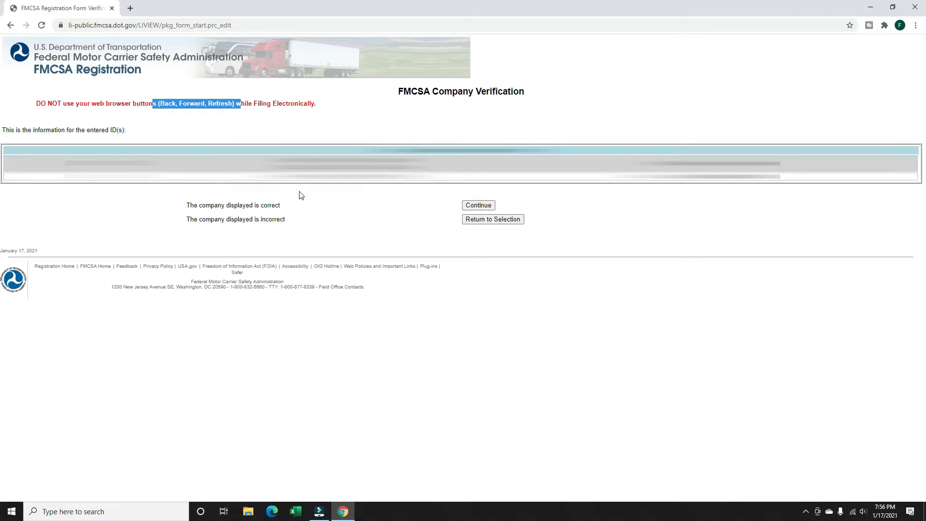
left_click(490, 208)
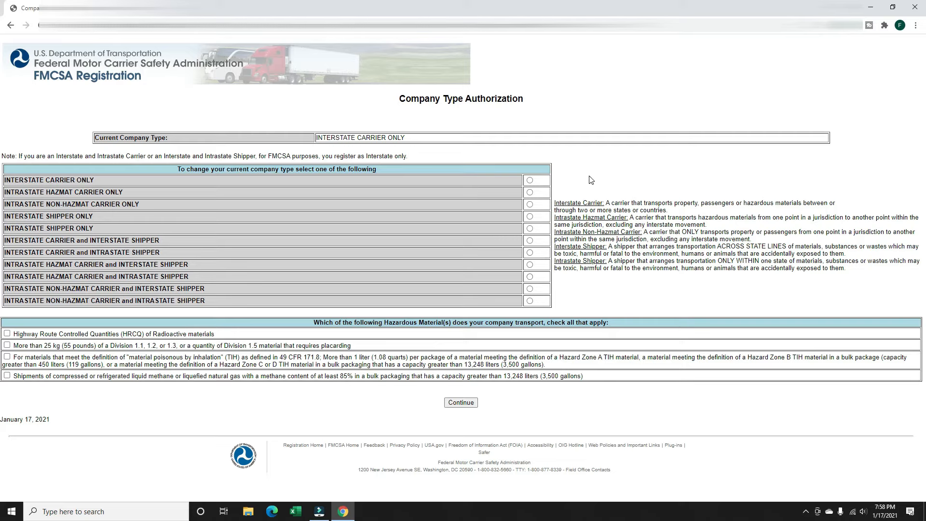
- Set the company type to INTERSTATE CARRIER ONLY and continue with no hazardous materials selected
left_click(530, 181)
left_click_drag(648, 203, 845, 269)
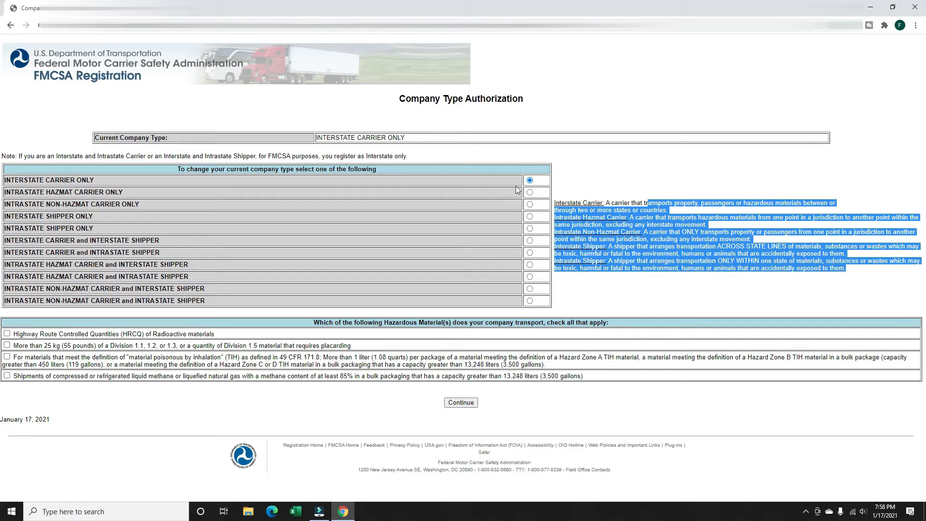
left_click_drag(421, 159, 12, 152)
left_click(27, 135)
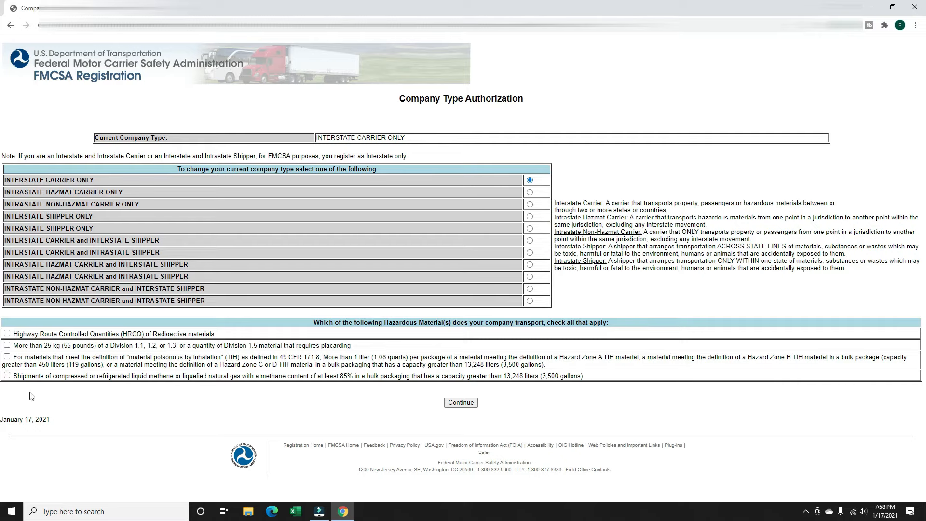
left_click_drag(53, 388, 76, 336)
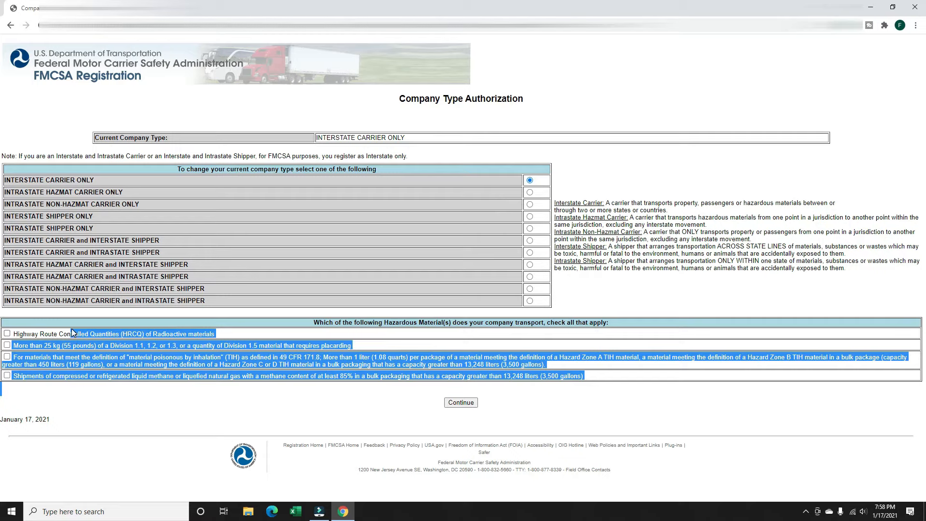
left_click(93, 396)
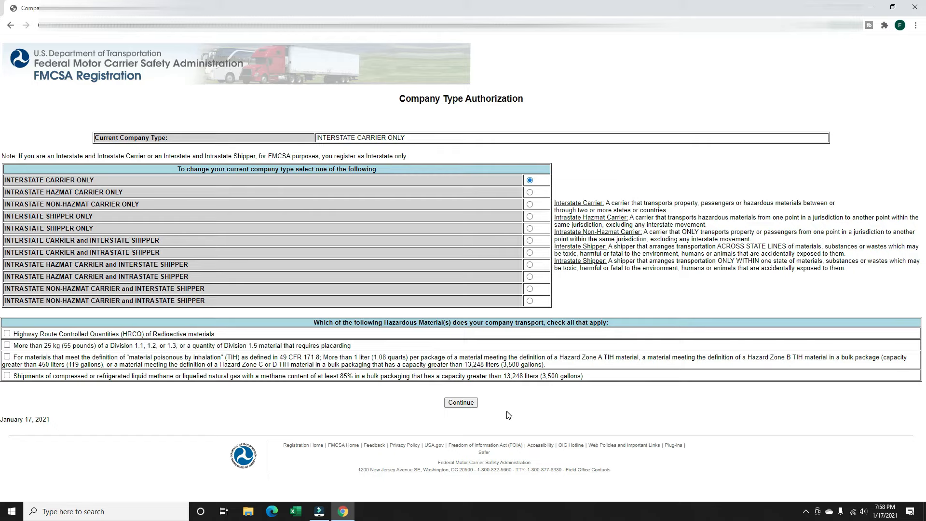
left_click(458, 402)
- Review the company's name, address, EIN and officer details, and proceed to the mileage and operation classification page
scroll(458, 260, "down", 1)
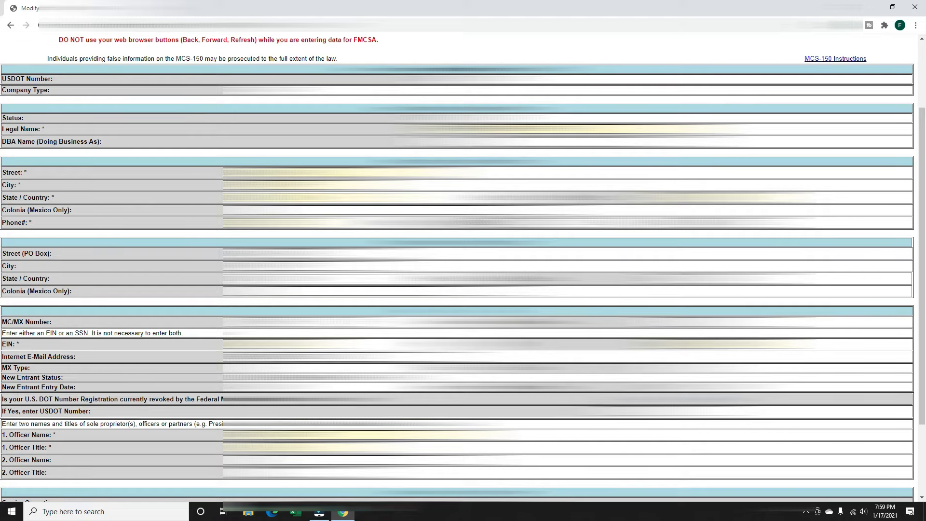
scroll(457, 265, "down", 1)
scroll(457, 265, "down", 1)
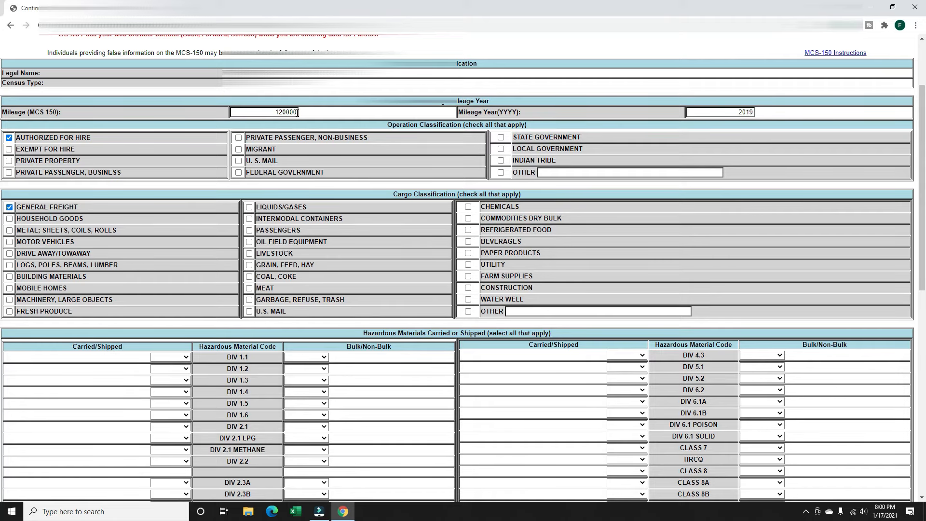
- Set the MCS-150 mileage to 119000 and the mileage year to 2020
left_click_drag(298, 112, 274, 112)
type("11")
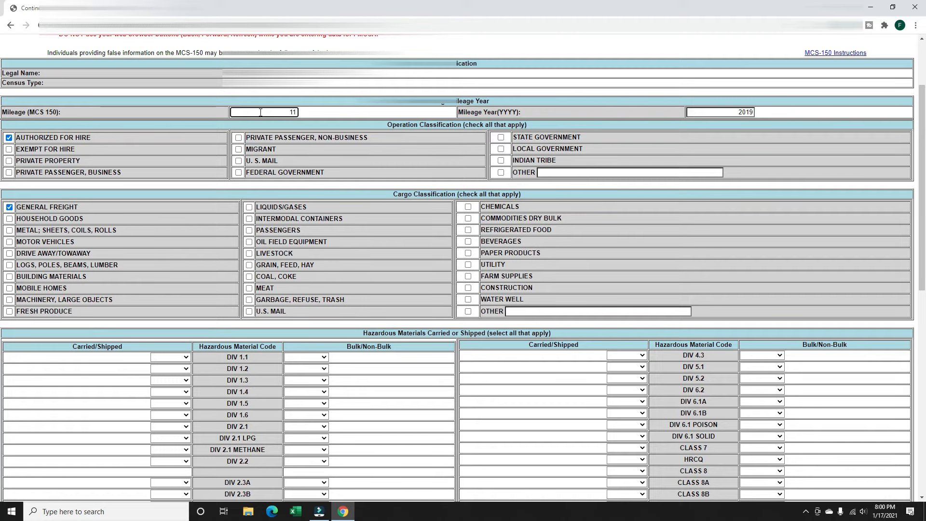
type("9000")
left_click(753, 111)
key("BackSpace")
key("BackSpace")
key("BackSpace")
key("BackSpace")
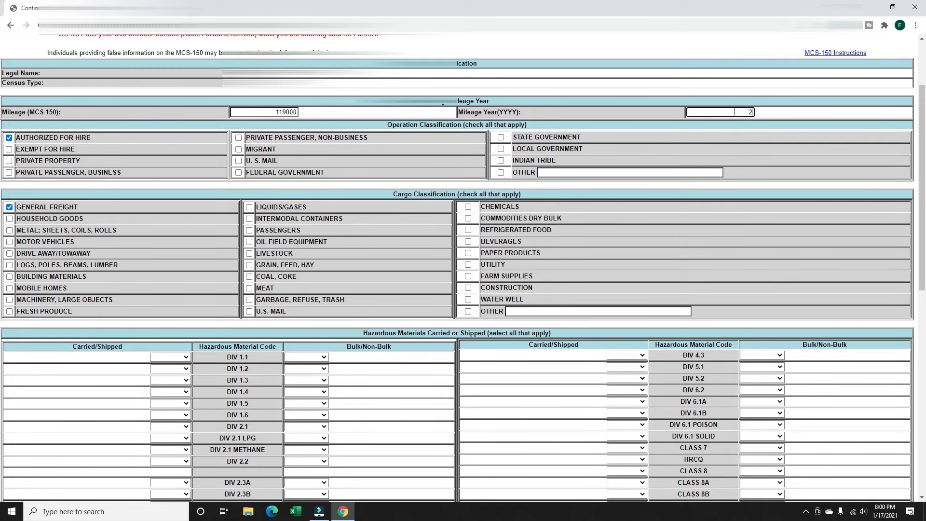
type("2020")
- Review the operation classification, cargo classification and hazardous materials sections of the form
scroll(98, 188, "down", 1)
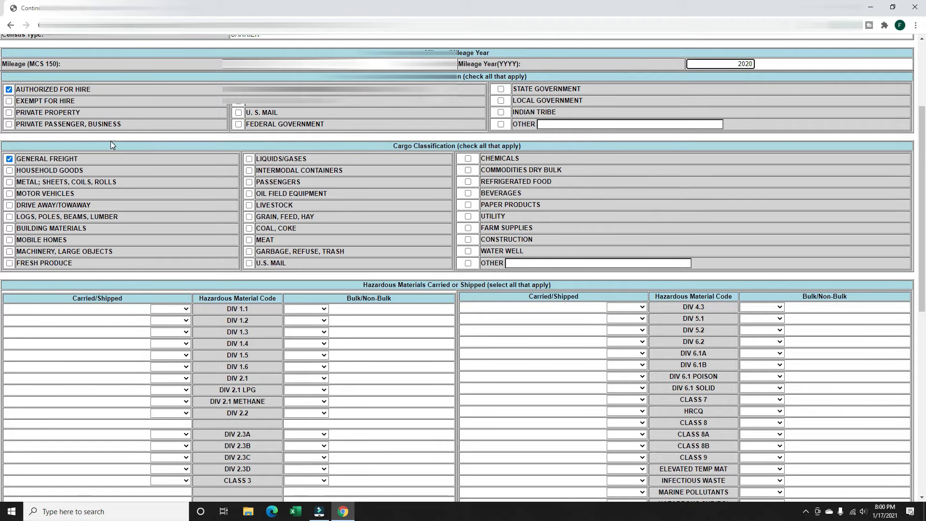
scroll(117, 146, "down", 1)
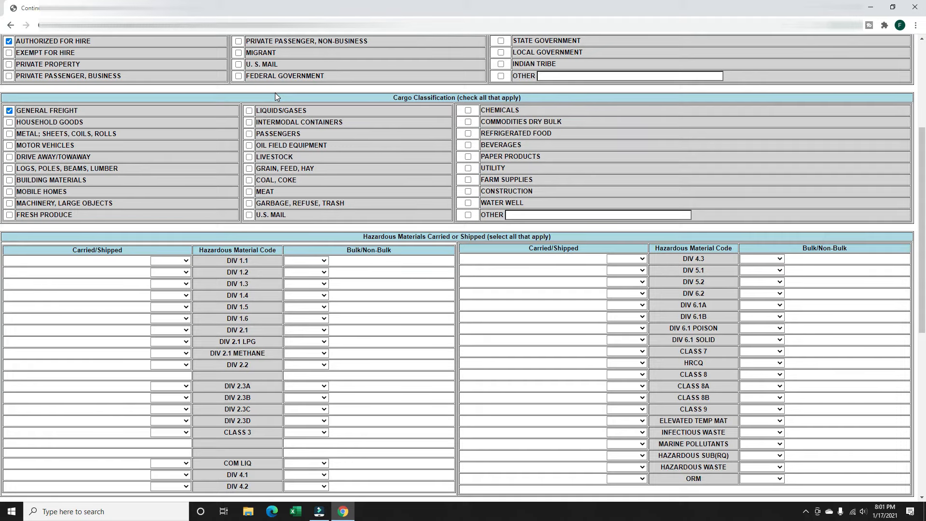
scroll(359, 305, "down", 3)
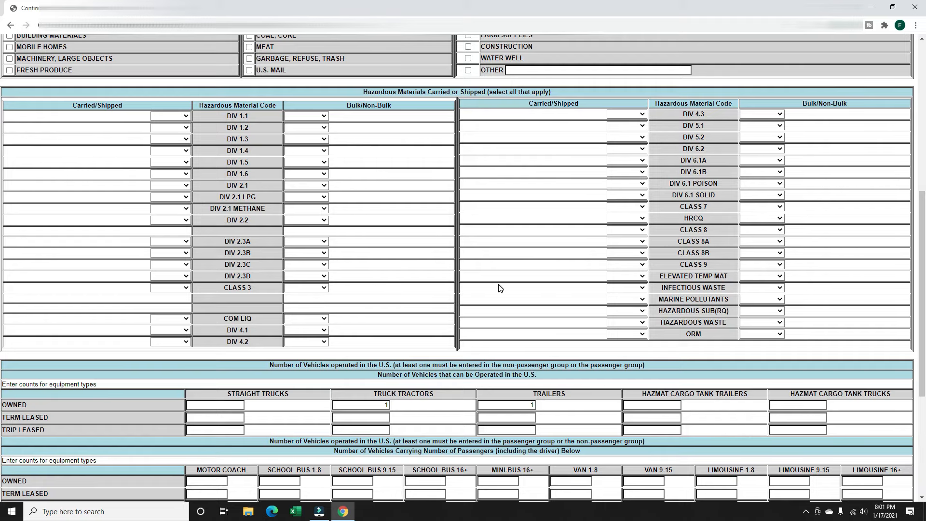
scroll(444, 311, "down", 1)
scroll(444, 312, "down", 4)
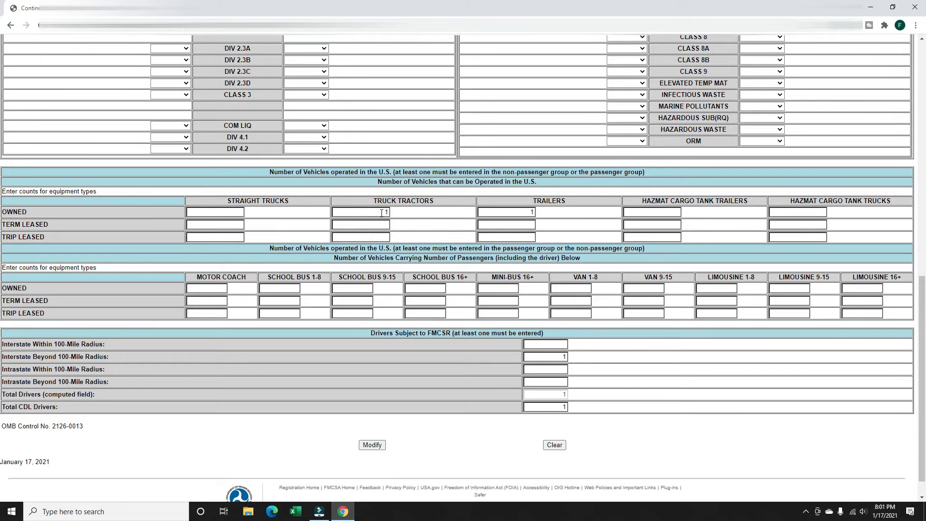
- Check the owned, term leased and trip leased vehicle counts, especially the owned truck tractors and trailers
left_click_drag(368, 212, 395, 214)
double_click(533, 213)
left_click_drag(28, 209, 53, 239)
left_click(306, 218)
double_click(385, 213)
left_click(202, 258)
scroll(201, 261, "down", 1)
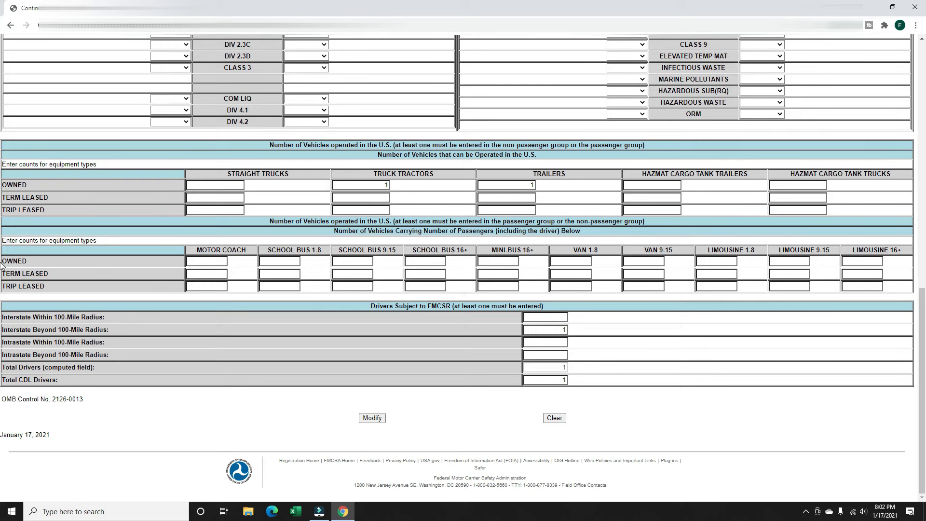
- Check the passenger vehicle counts and the drivers subject to FMCSR, including interstate drivers beyond 100 miles, total drivers and CDL drivers
left_click_drag(6, 261, 283, 288)
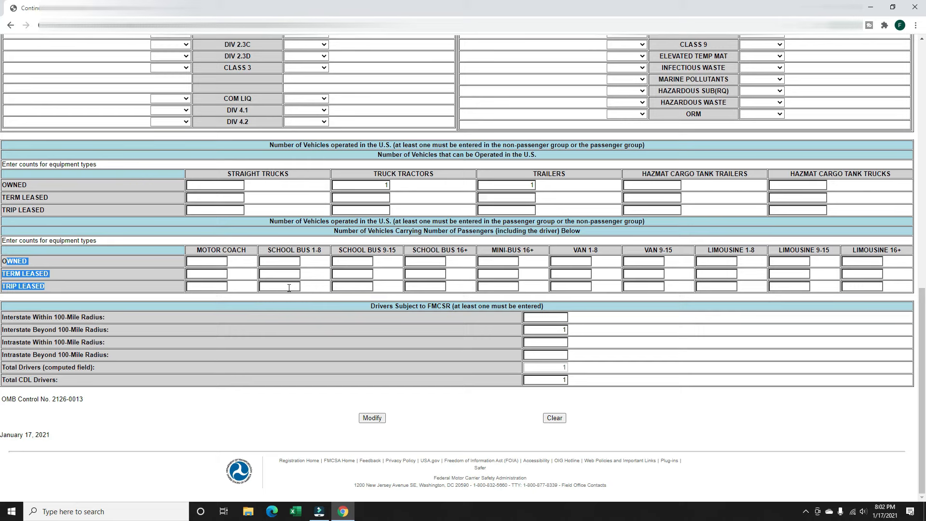
left_click(290, 245)
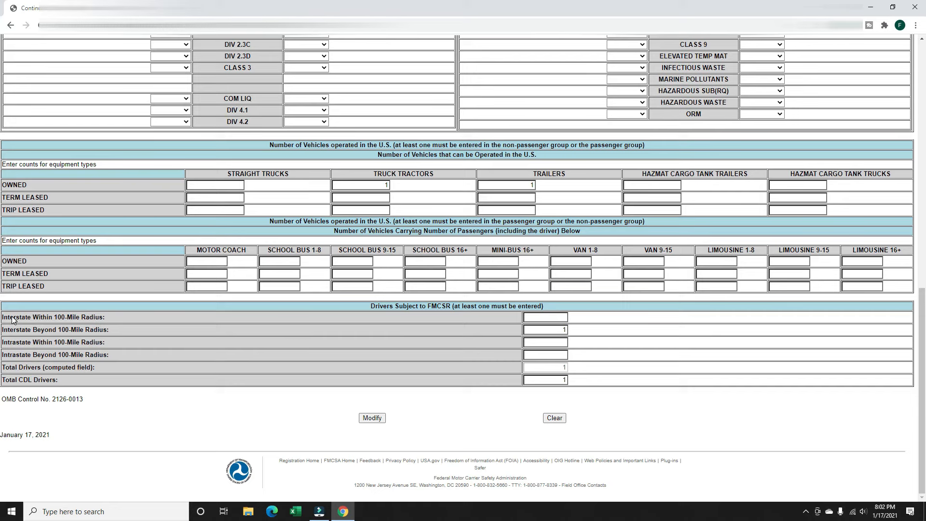
left_click_drag(7, 319, 105, 356)
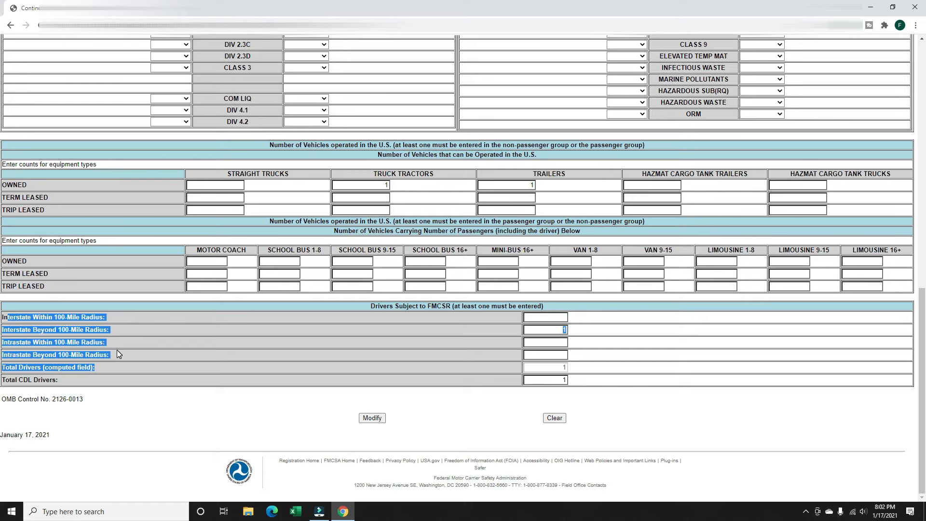
left_click(121, 345)
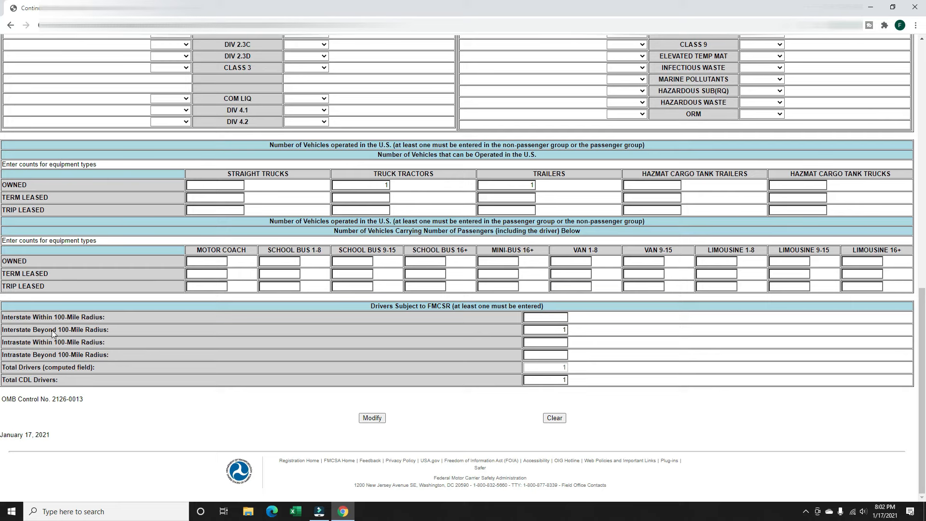
left_click_drag(2, 333, 164, 337)
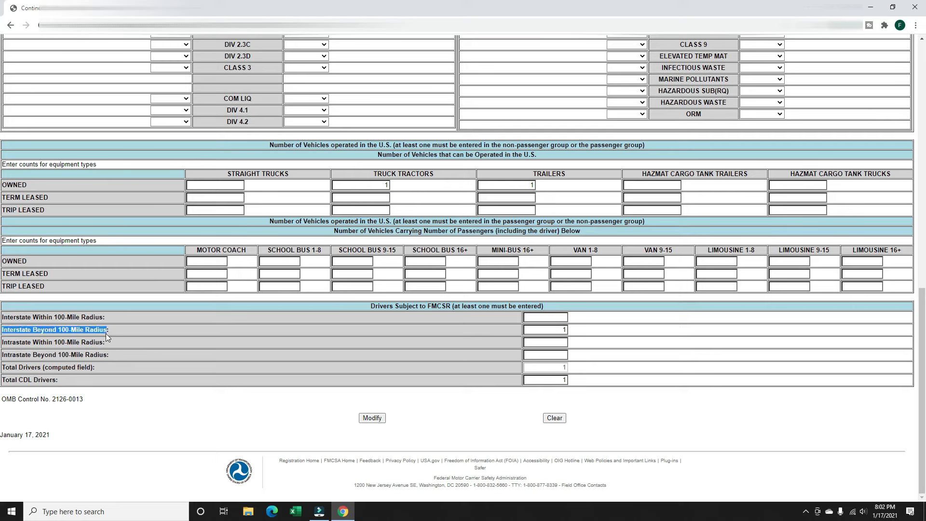
double_click(565, 330)
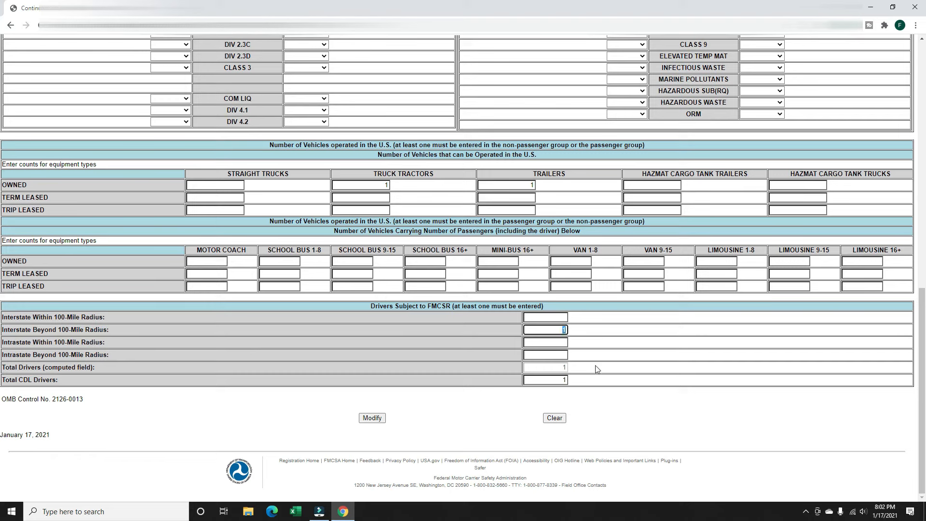
left_click_drag(45, 367, 406, 372)
double_click(551, 368)
left_click(386, 411)
double_click(560, 379)
- Look over the completed form once more and submit the modified MCS-150 update
scroll(496, 405, "up", 15)
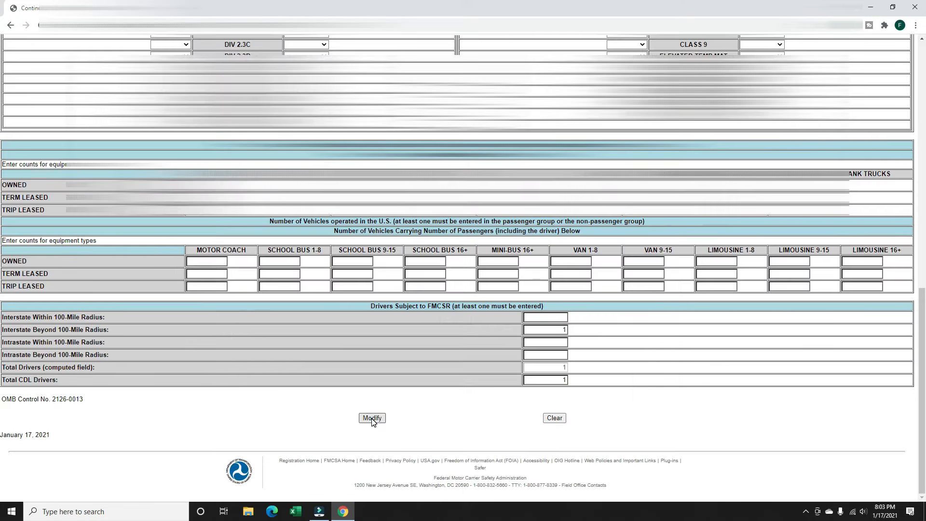
left_click(372, 418)
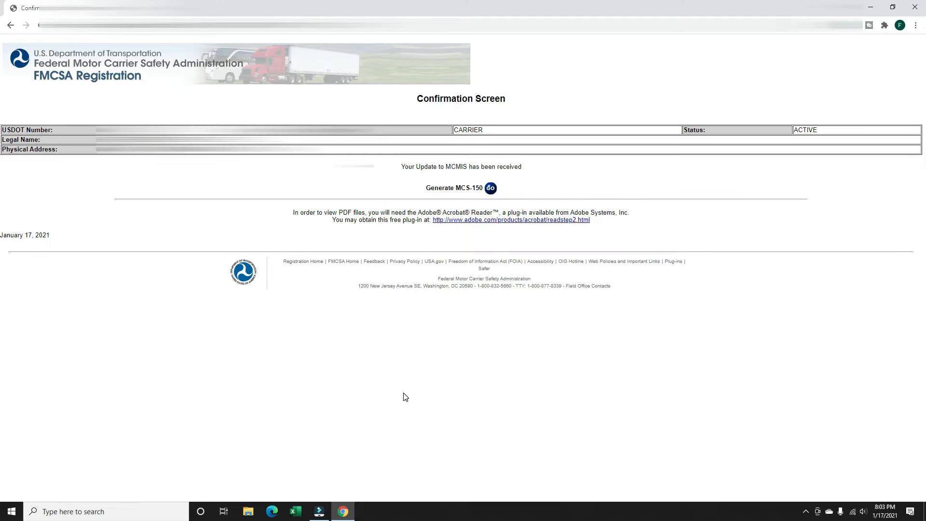
left_click_drag(401, 165, 530, 173)
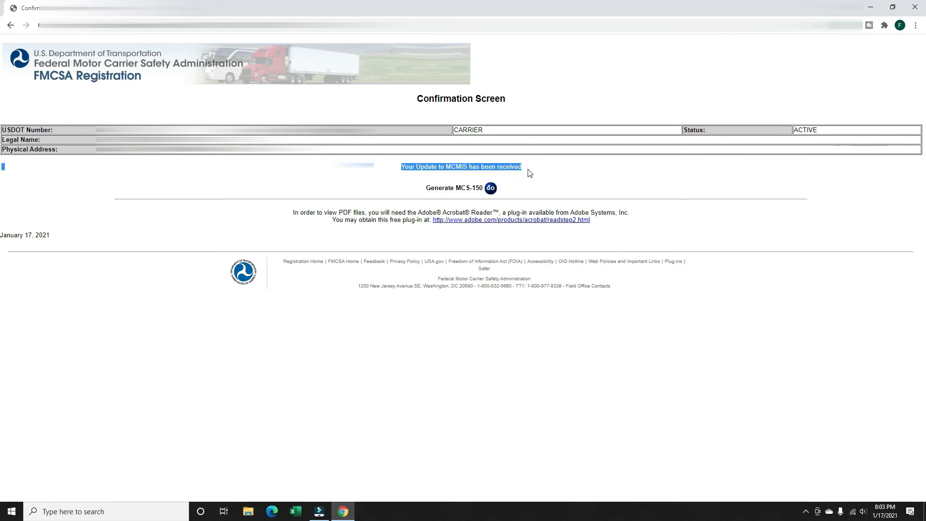
- Generate the MCS-150 form from the confirmation screen and review its mileage, classification, vehicle and driver sections
left_click(491, 188)
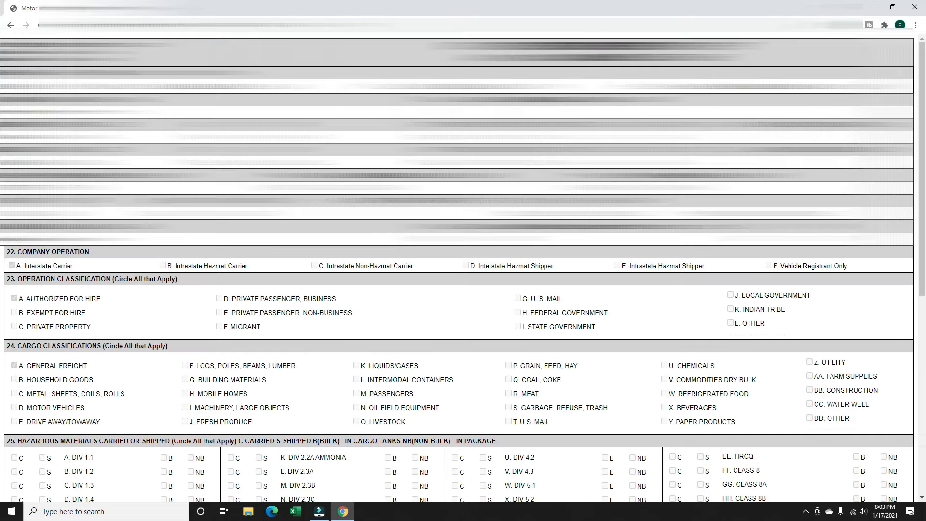
scroll(457, 267, "down", 7)
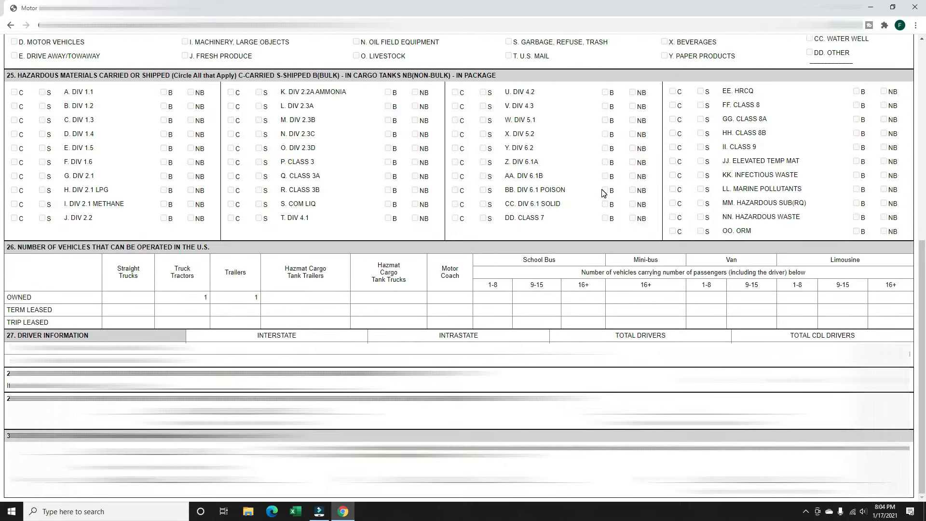
scroll(603, 193, "up", 4)
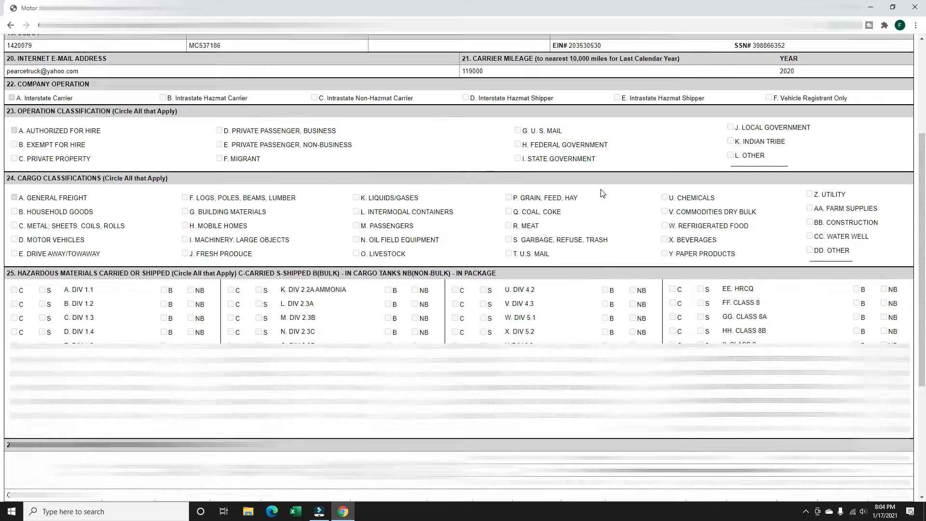
scroll(602, 192, "down", 4)
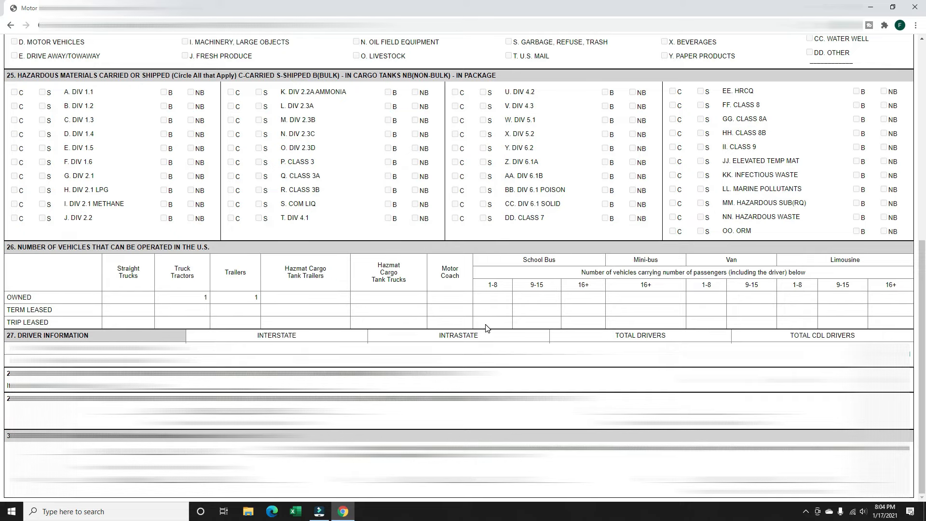